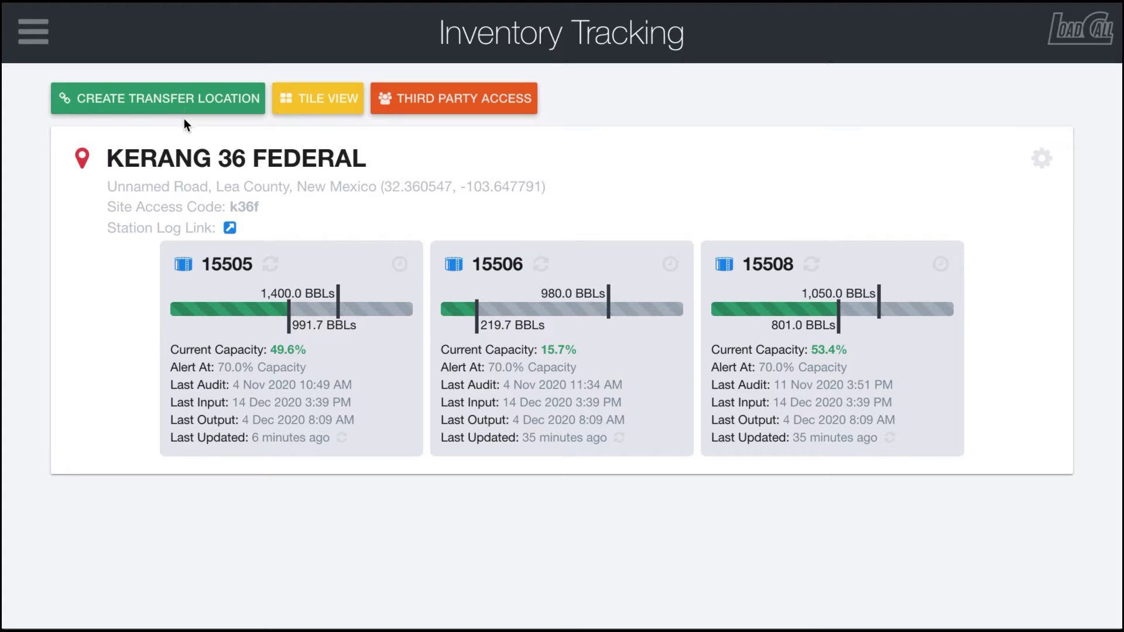
Open the New Inventory Transfer Location form from the Inventory Tracking page.
click(156, 106)
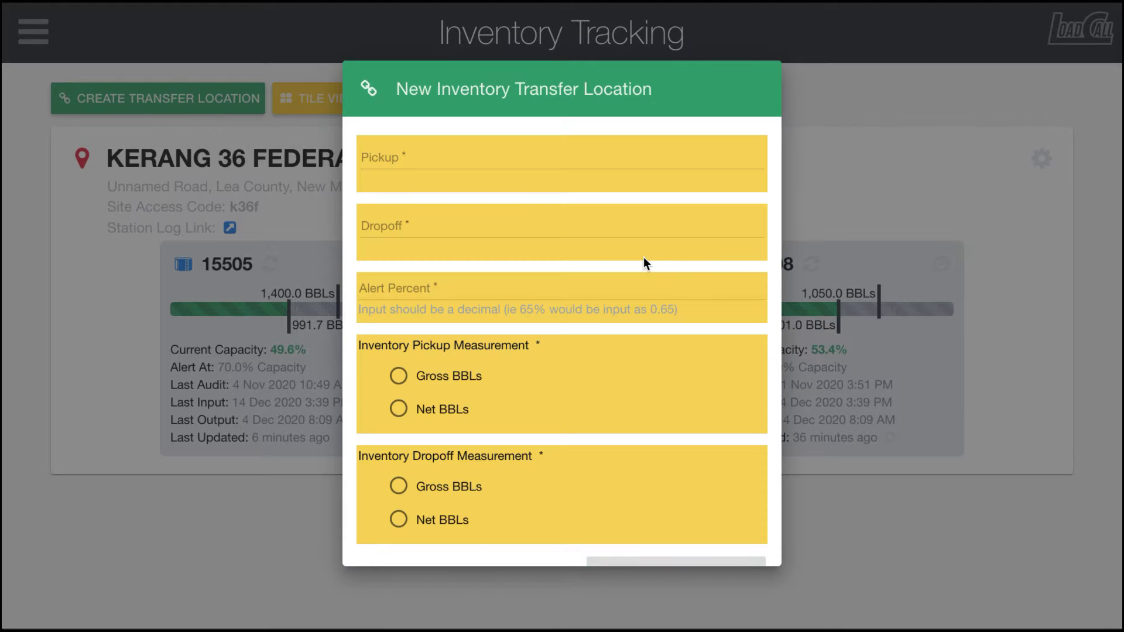
Set the pickup to TEST WELL and the dropoff to TEST DELIVERY STATION.
click(432, 152)
text(test)
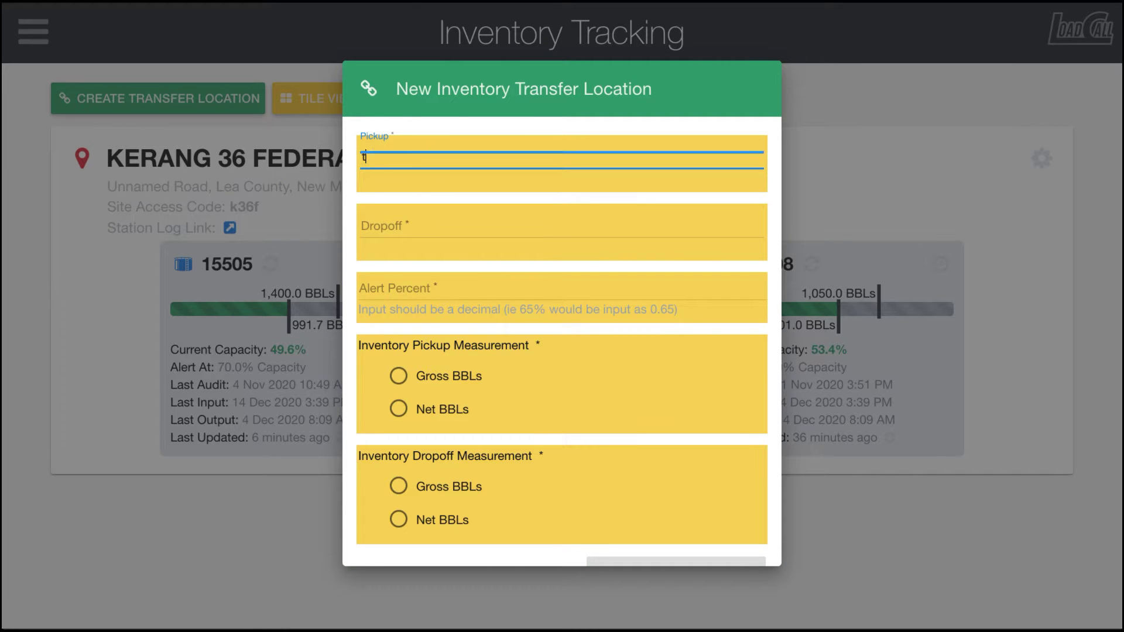
click(401, 185)
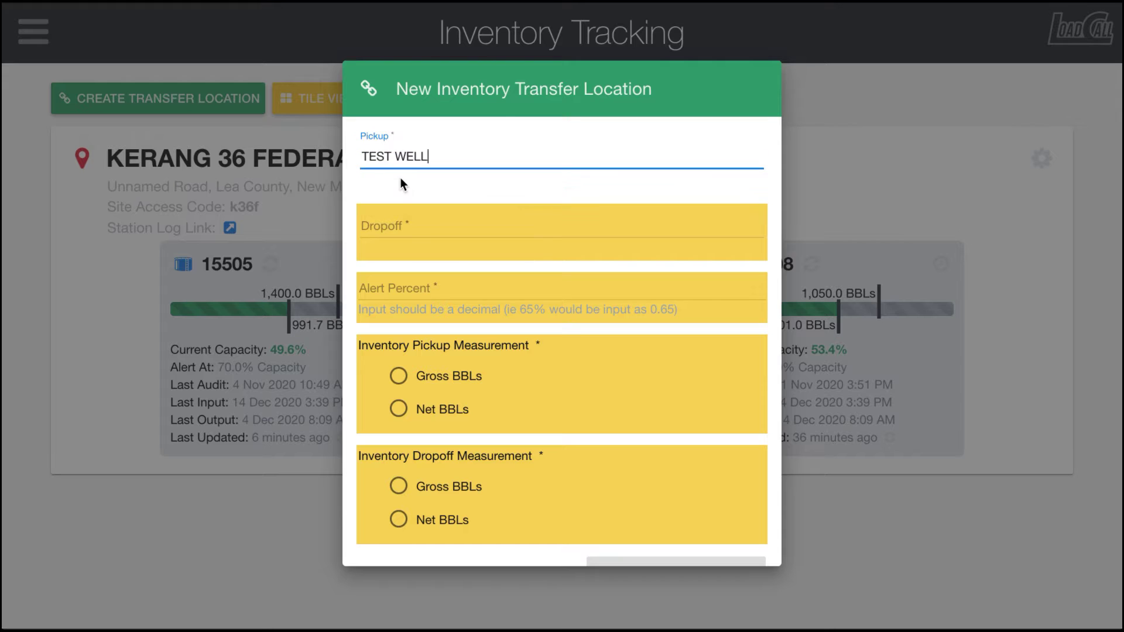
click(385, 216)
text(test)
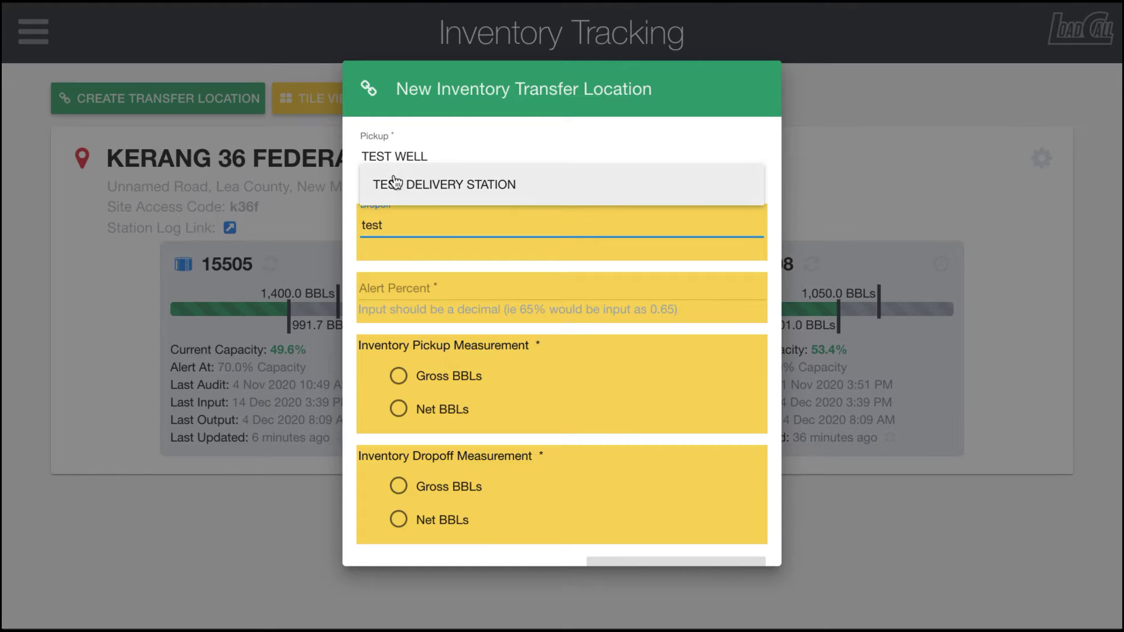
click(392, 185)
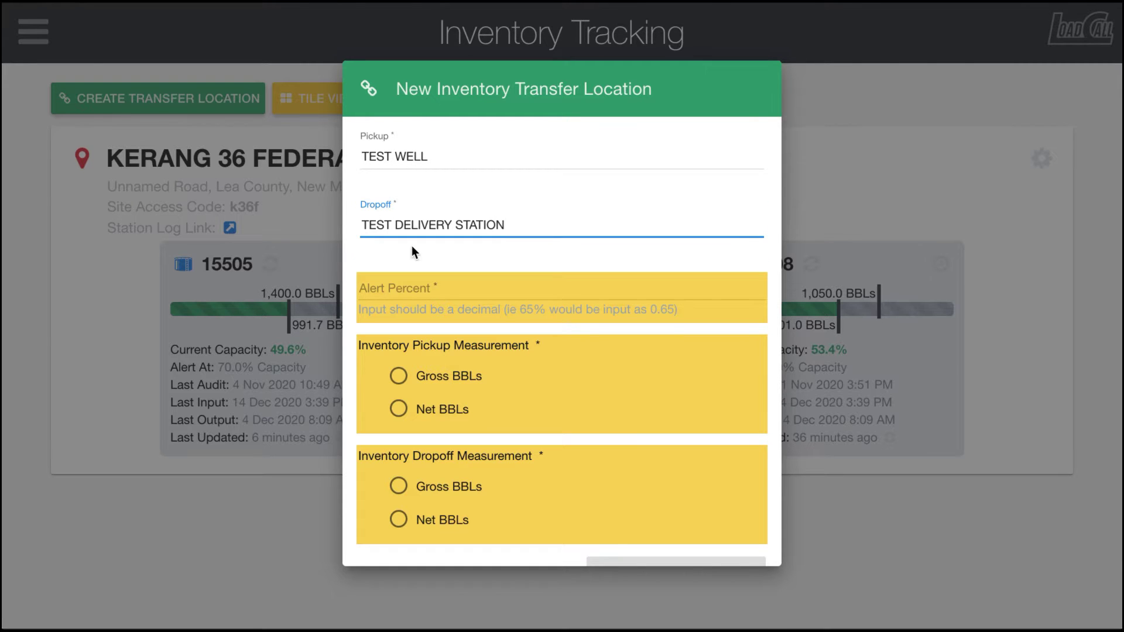
Set alert percent .75 and Gross BBLs for both measurements, then create the location.
click(384, 294)
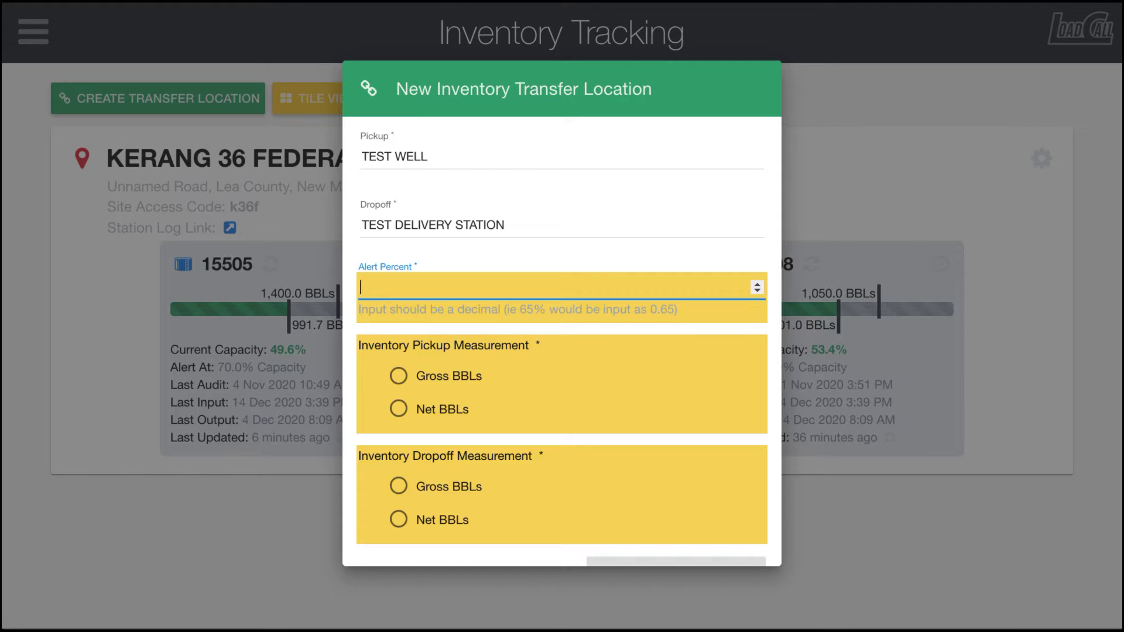
text(.7)
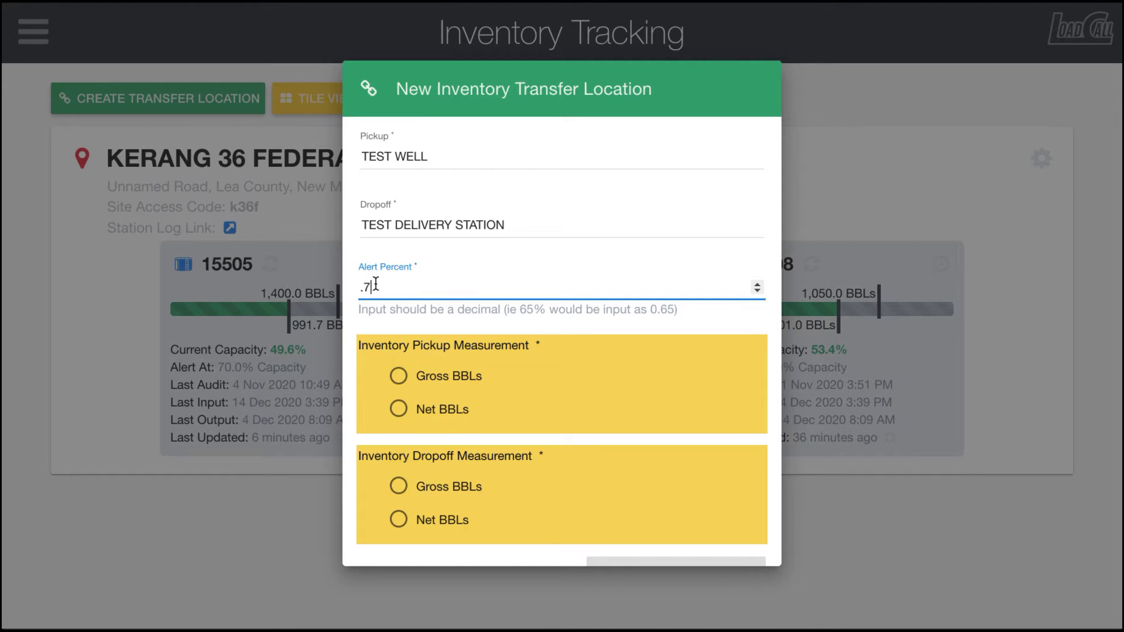
text(5)
click(400, 377)
click(398, 487)
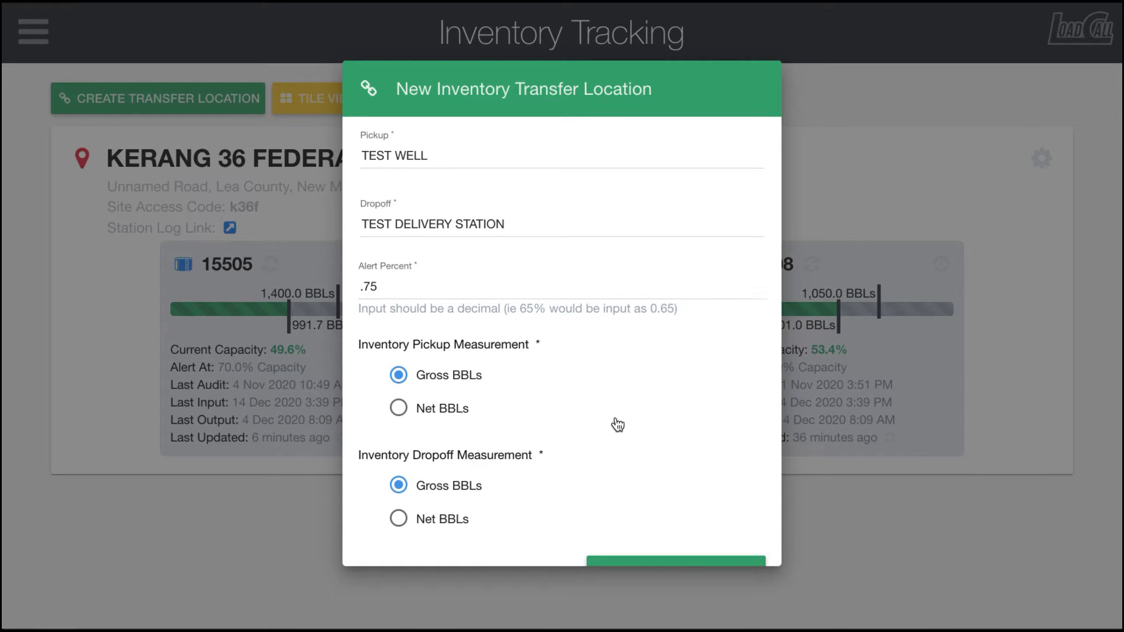
scroll(626, 445, down, 1)
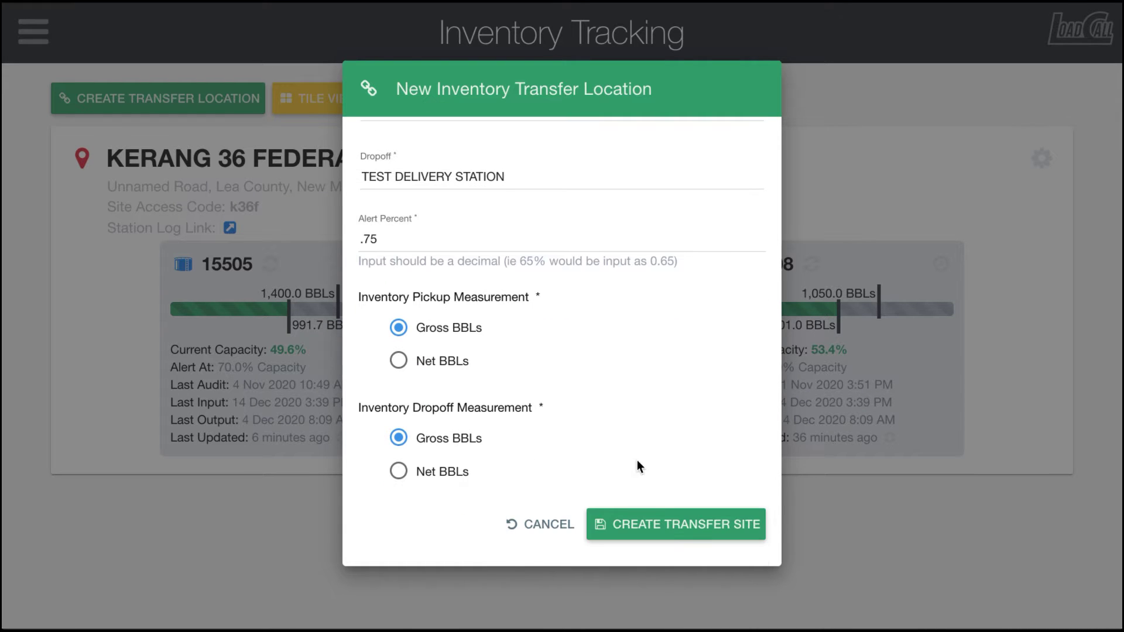
click(653, 525)
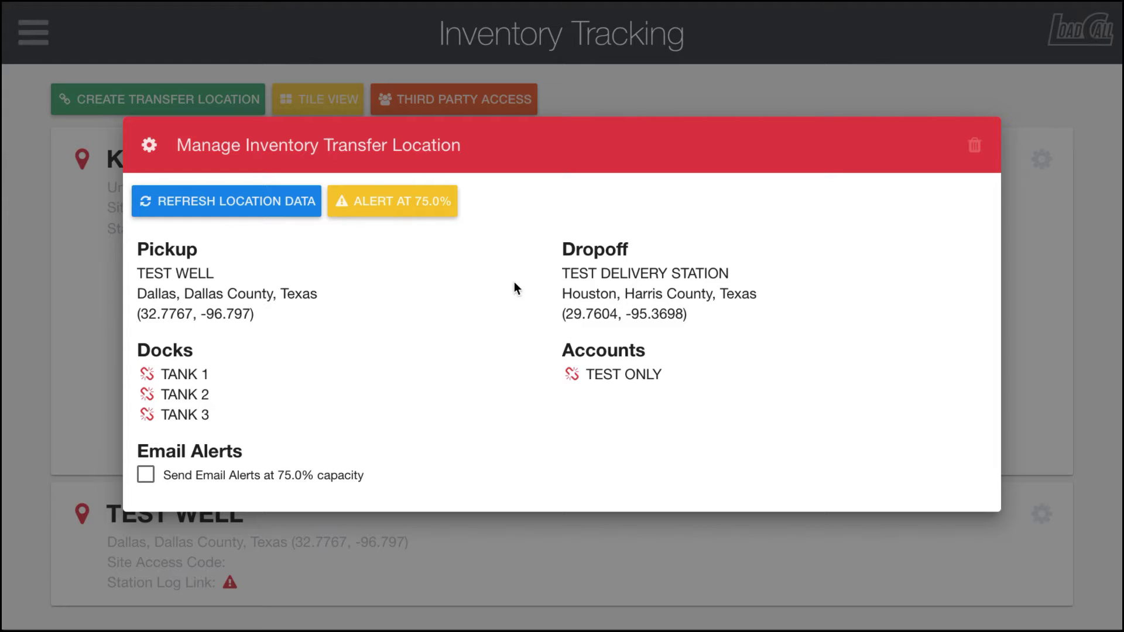
Close TEST WELL's management dialog, reopen its settings to review, then close them again.
click(1054, 269)
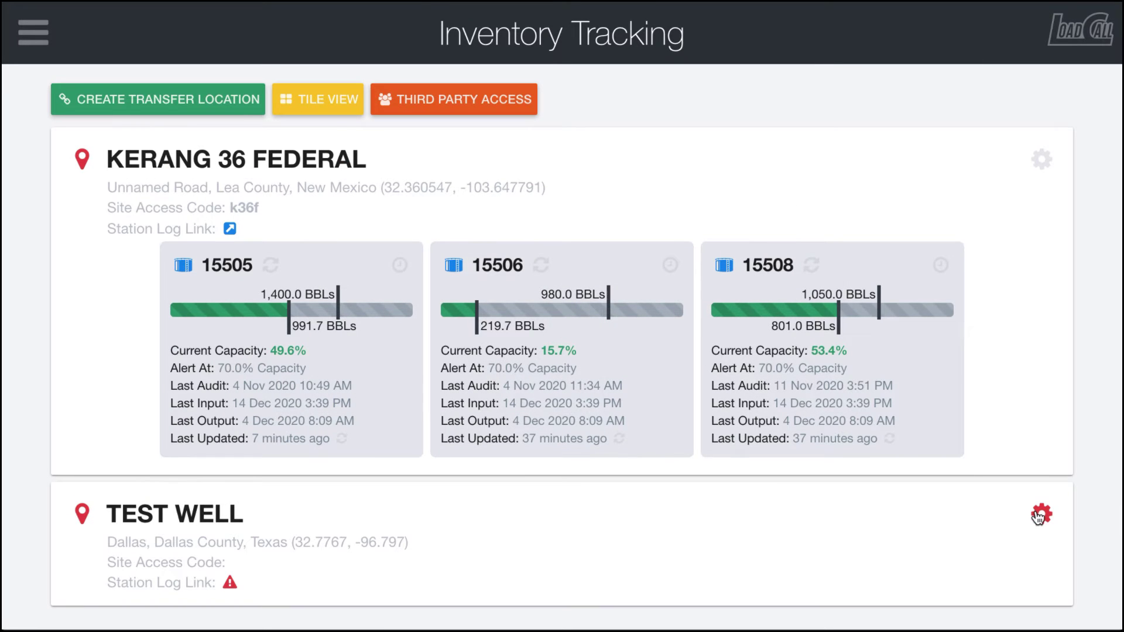
click(1040, 516)
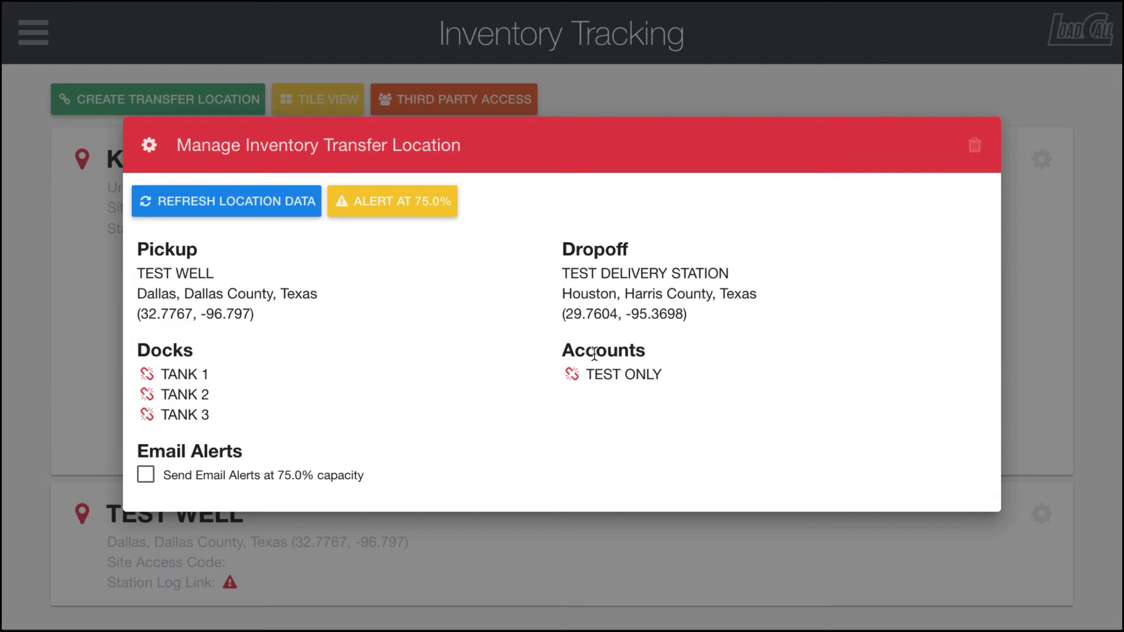
mouse_move(571, 369)
click(1029, 254)
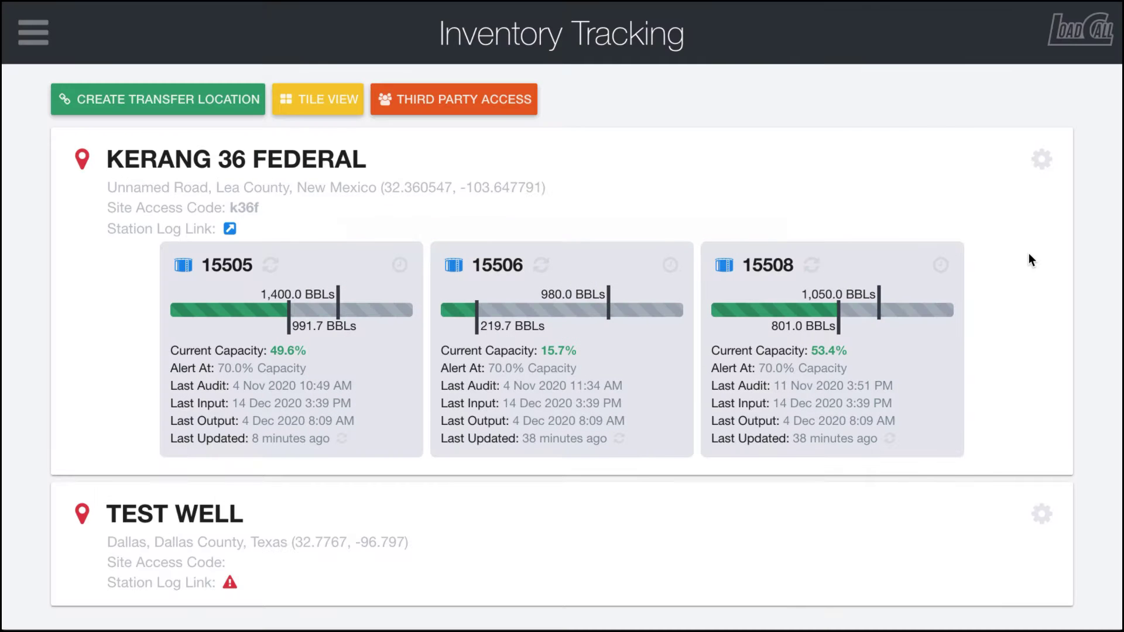
Check KERANG 36 FEDERAL's location settings, then open TEST WELL's transfer location settings.
click(1042, 159)
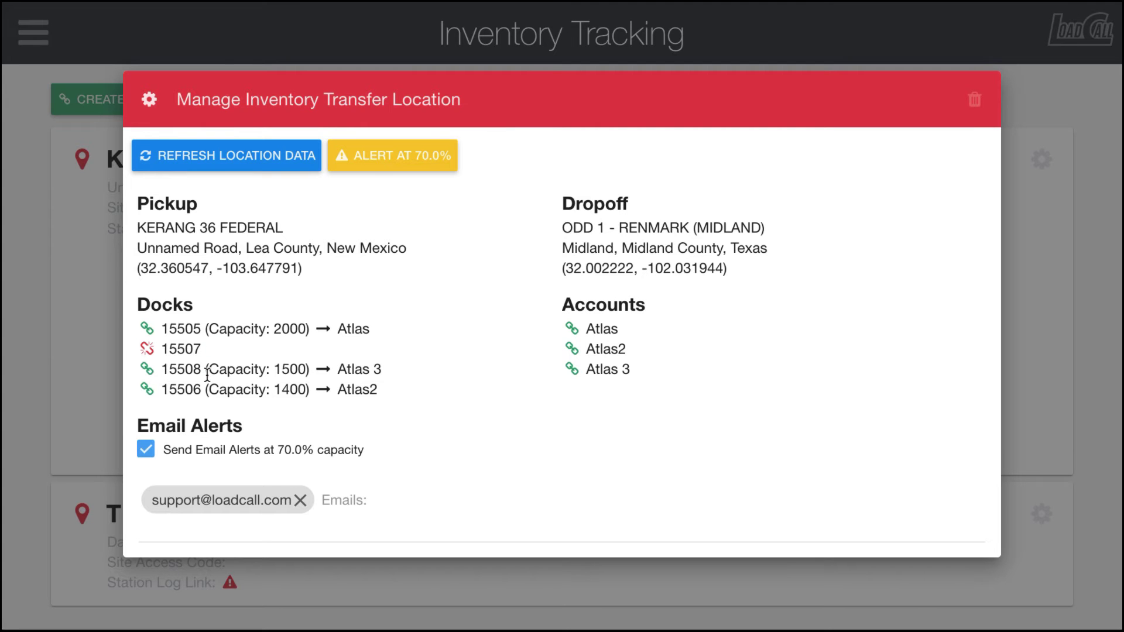
click(1070, 333)
click(1042, 517)
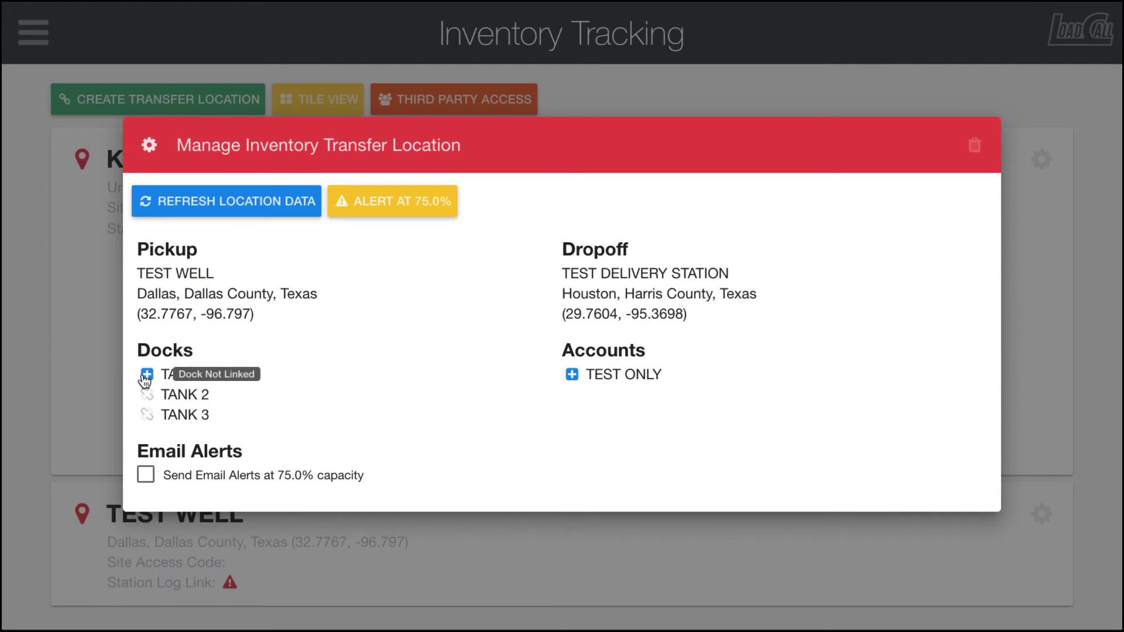
Link TANK 1 to the TEST ONLY account with email alerts at 75.0% capacity.
click(572, 378)
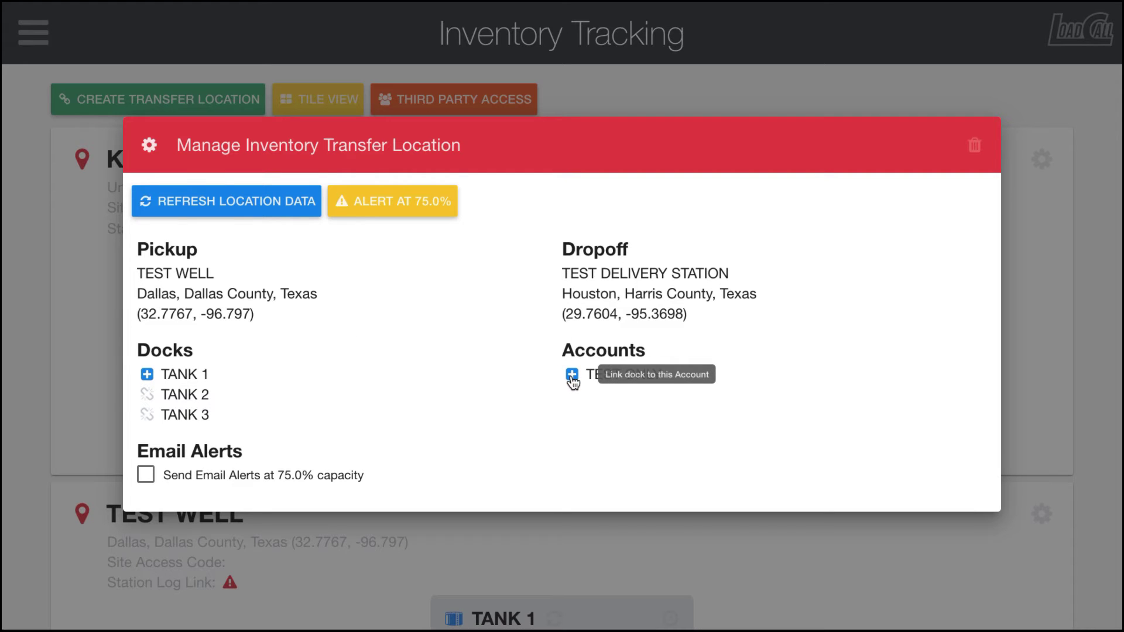
click(572, 376)
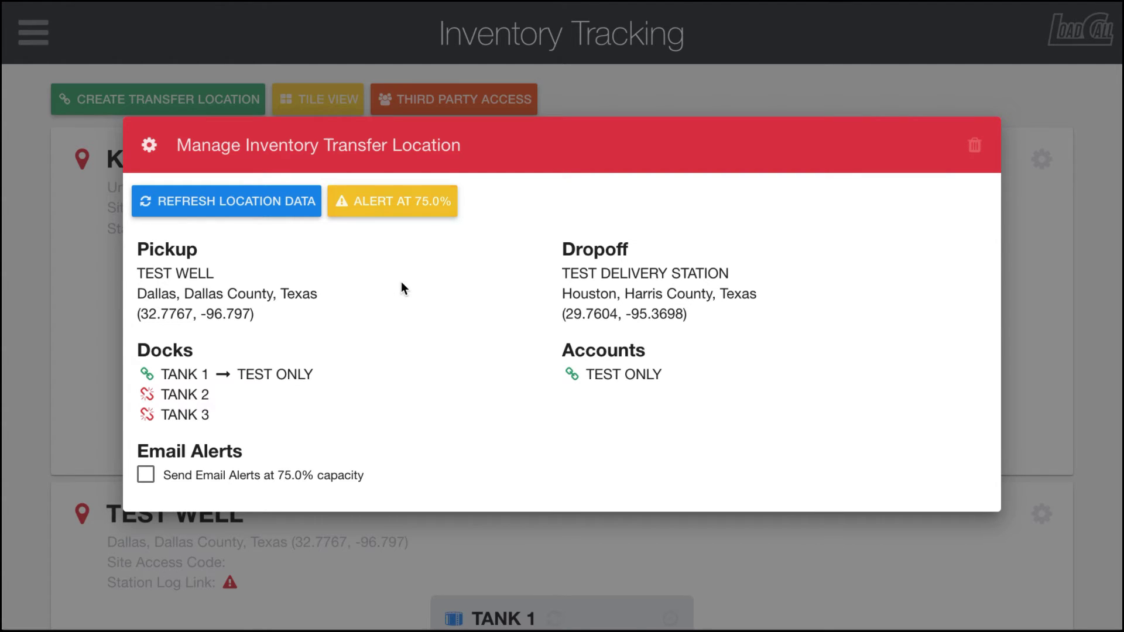
scroll(402, 282, down, 1)
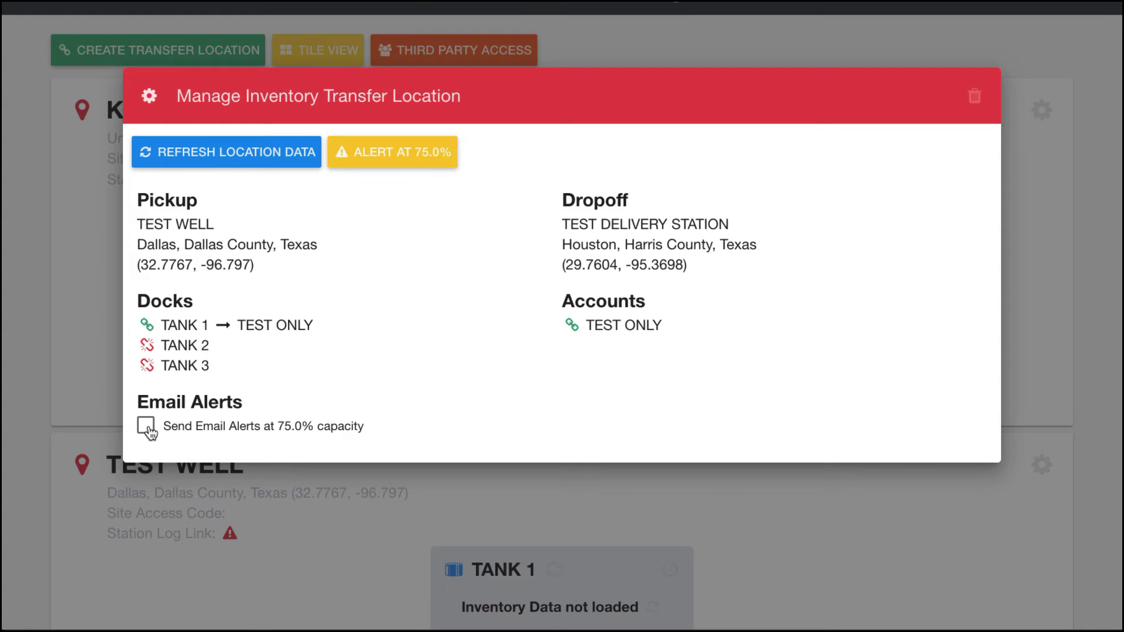
click(145, 426)
scroll(272, 364, down, 2)
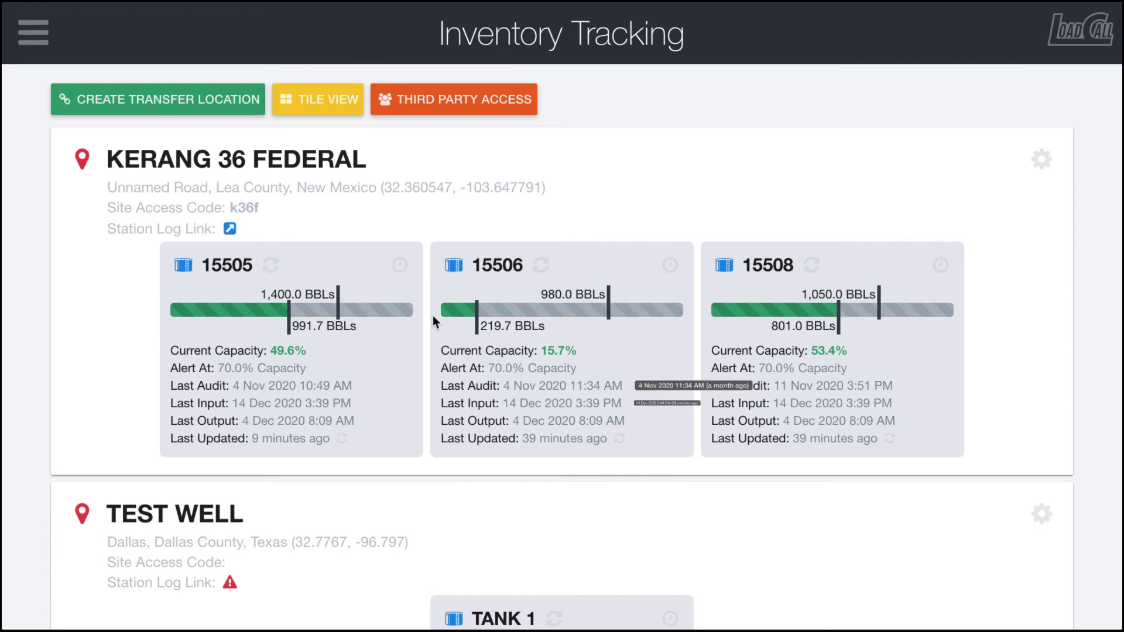
click(315, 101)
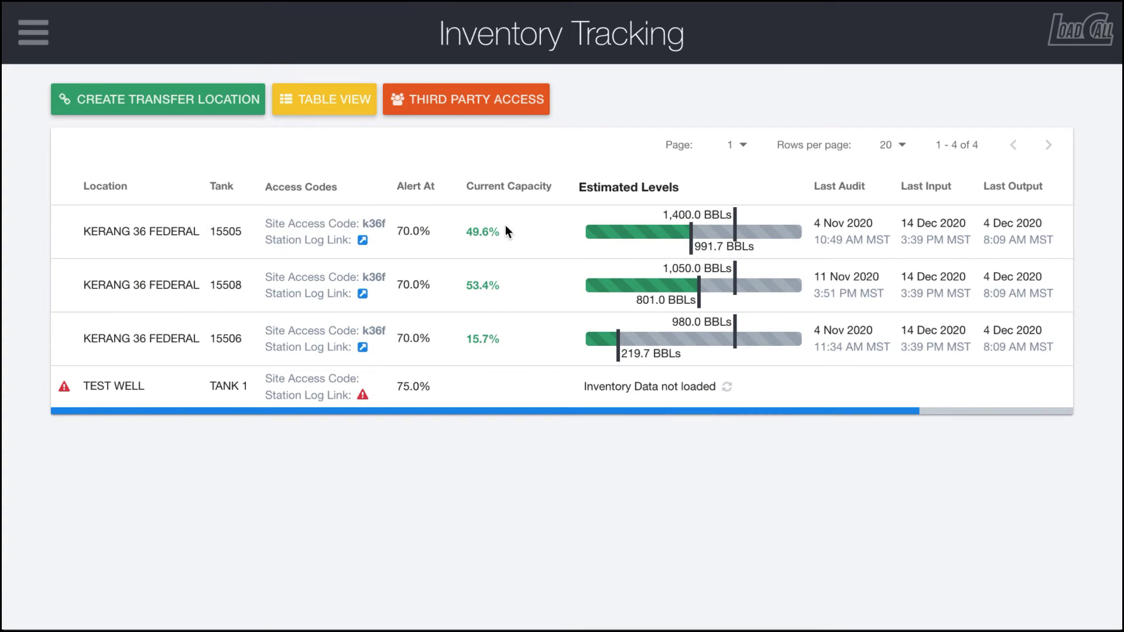
click(521, 196)
click(522, 193)
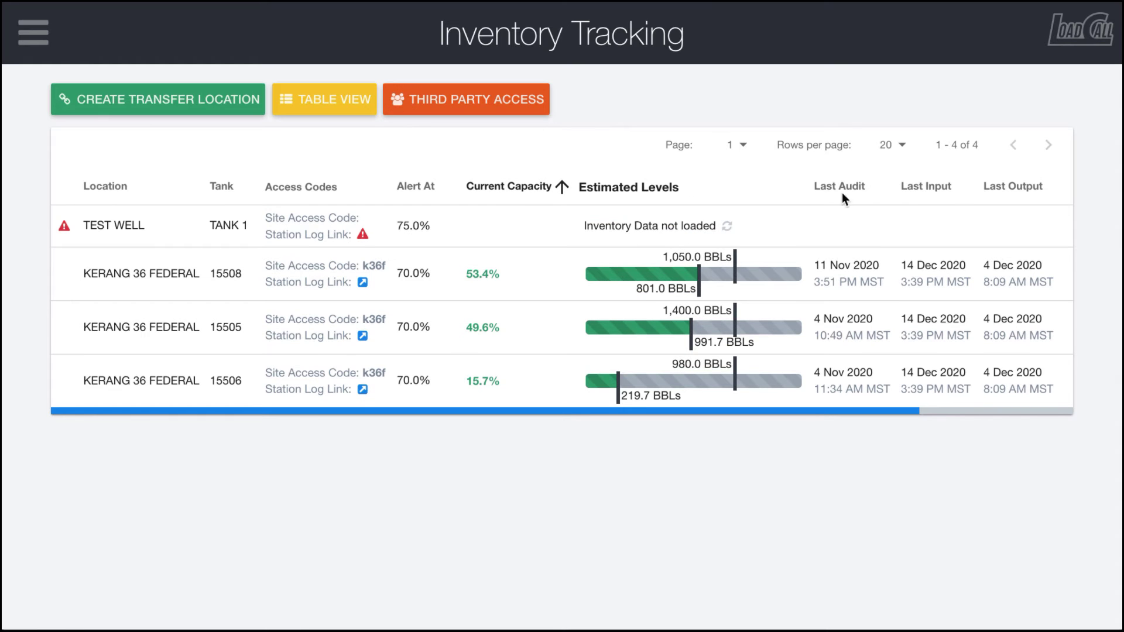
click(853, 194)
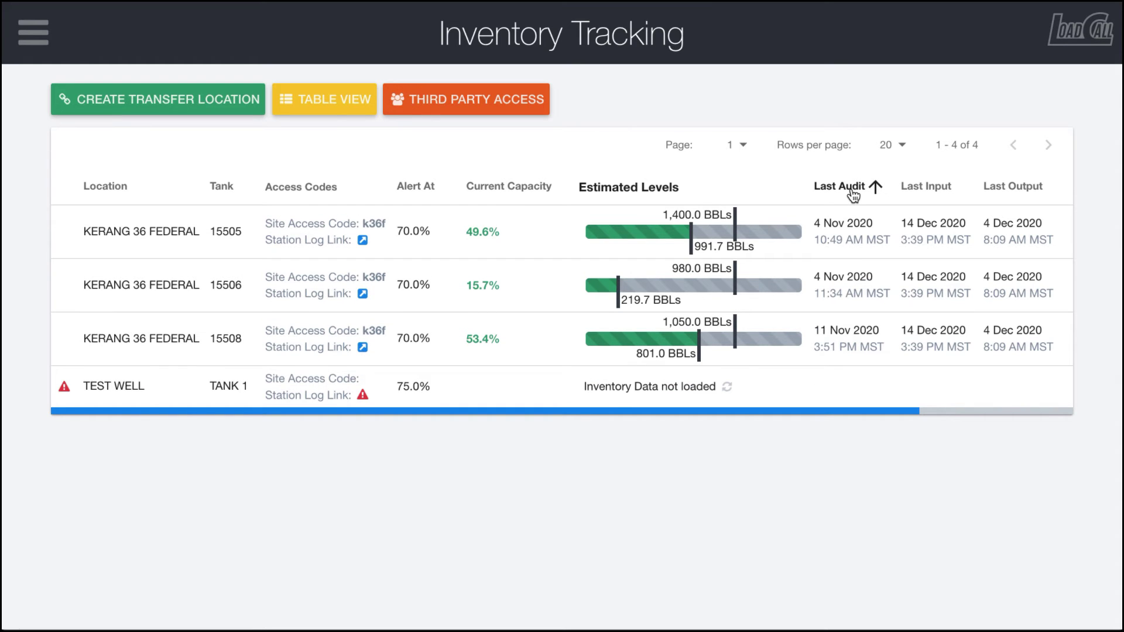
click(294, 100)
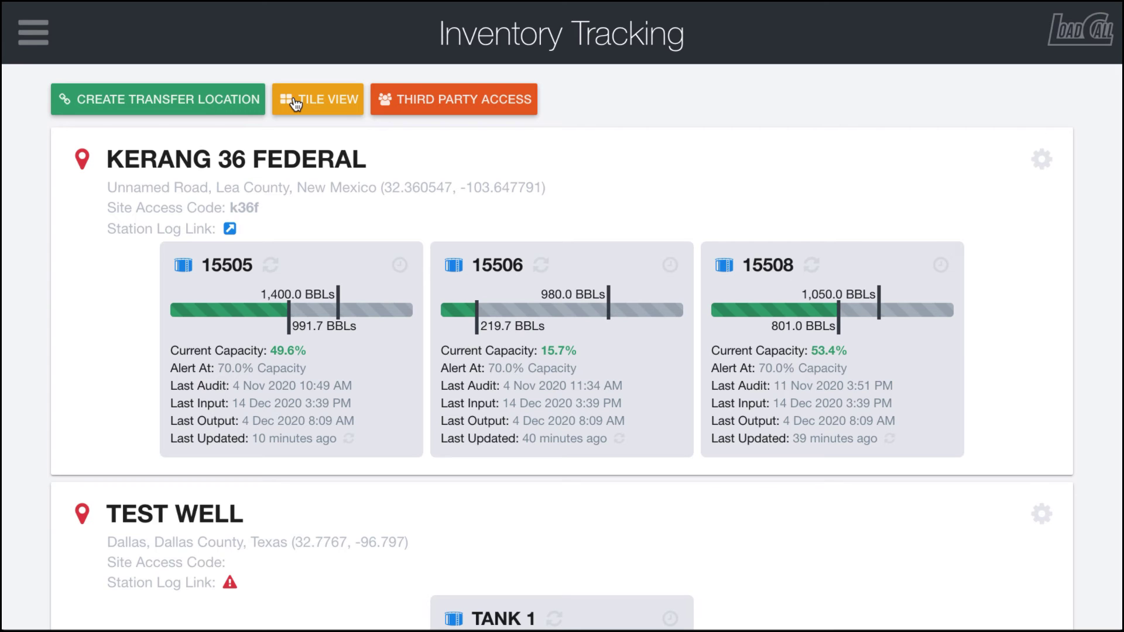
click(400, 266)
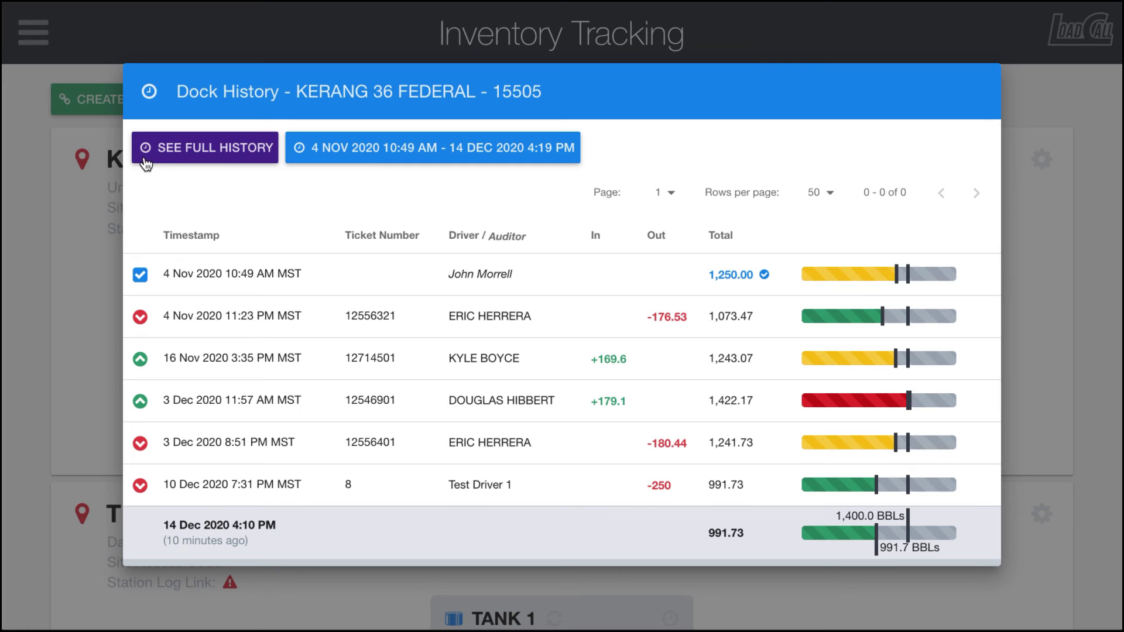
click(93, 224)
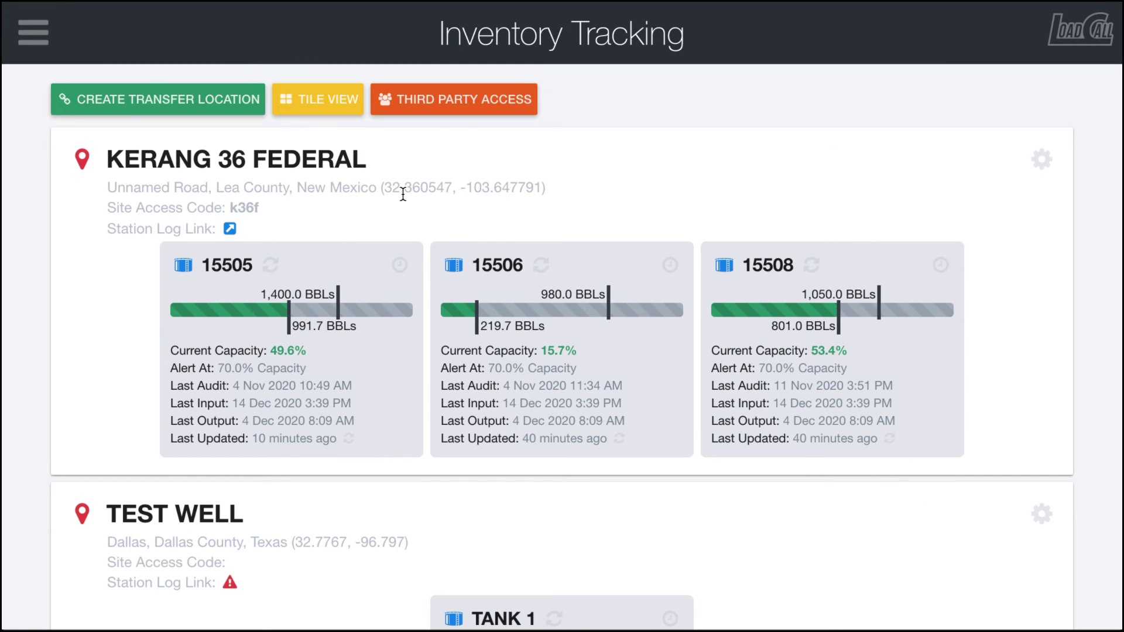
Refresh tank 15505's inventory and show KERANG 36 FEDERAL's Station Log Link URL.
click(272, 268)
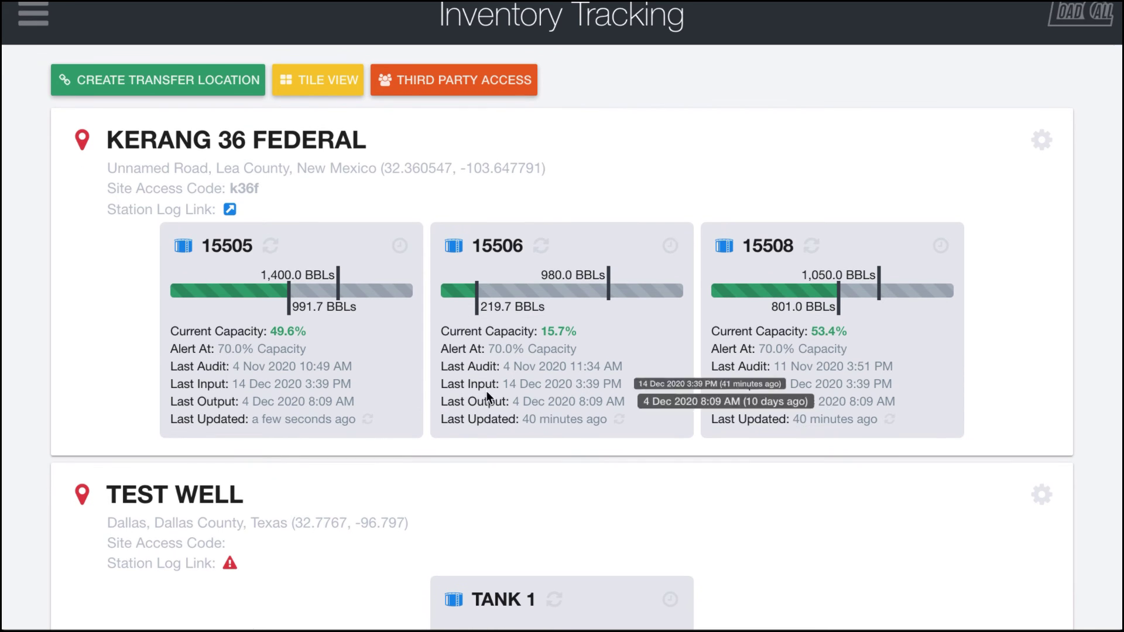
scroll(479, 408, down, 2)
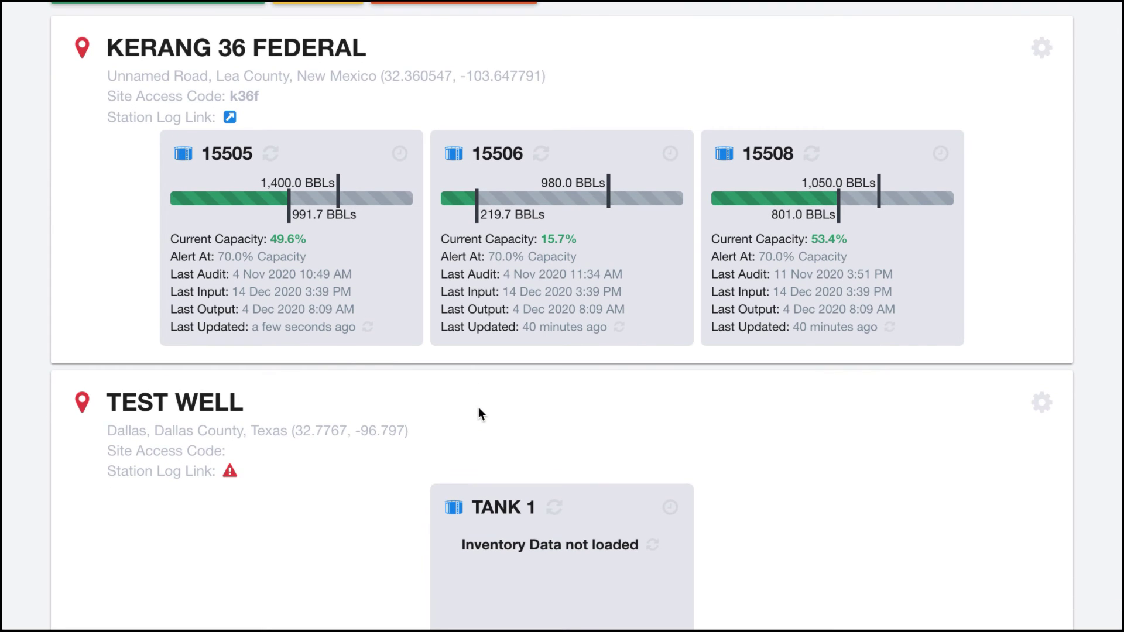
scroll(479, 409, up, 1)
scroll(479, 414, up, 2)
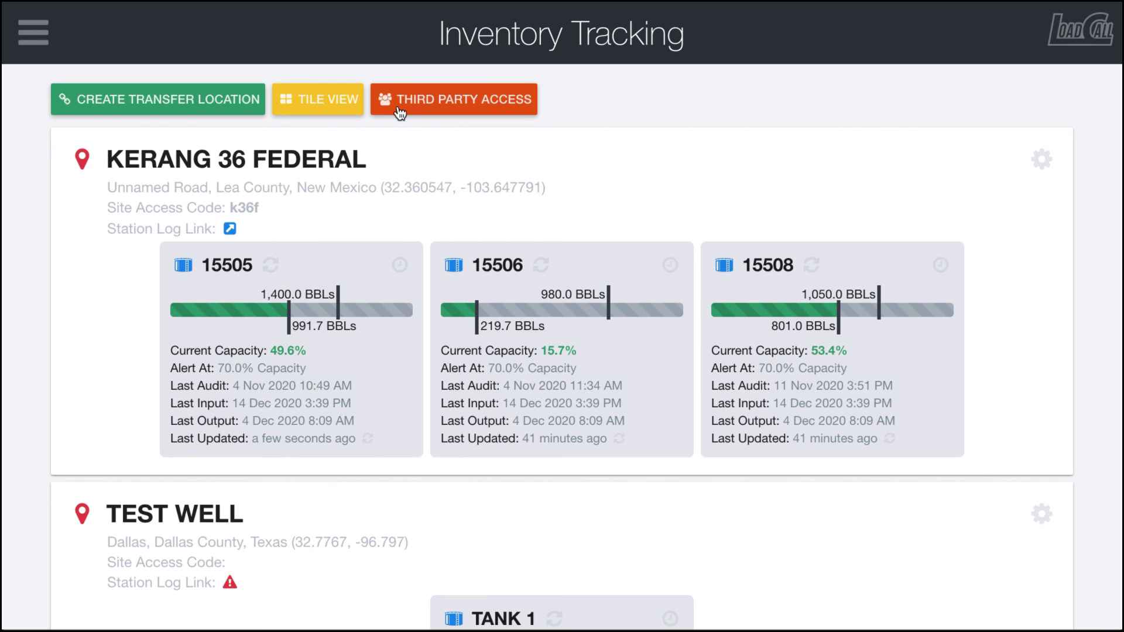
click(230, 233)
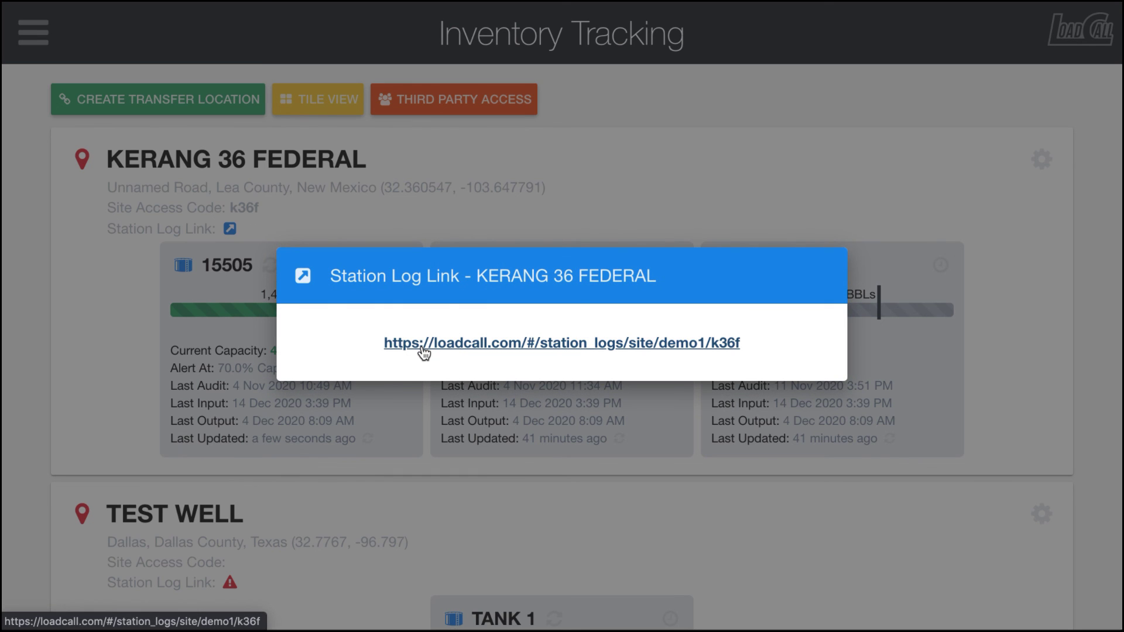